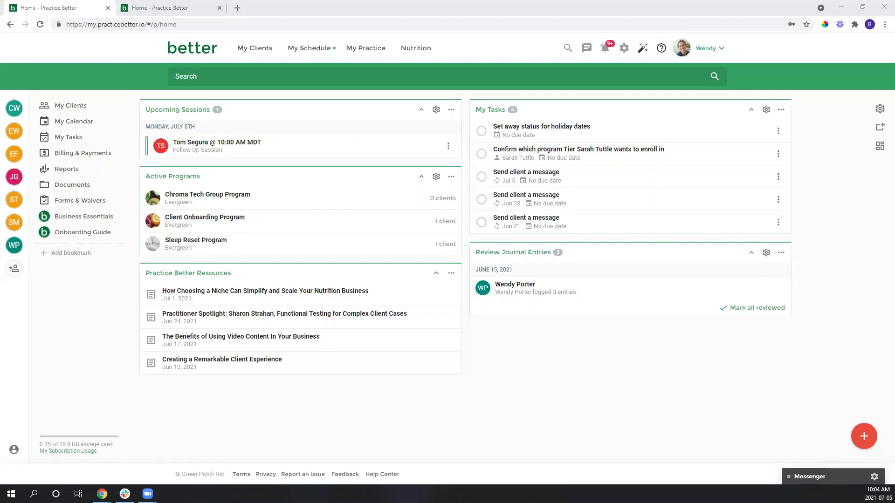
Go to Forms & Waivers under My Practice and scroll down to the Module One Workbook entry
{"action": "left_click", "coordinate": [363, 57]}
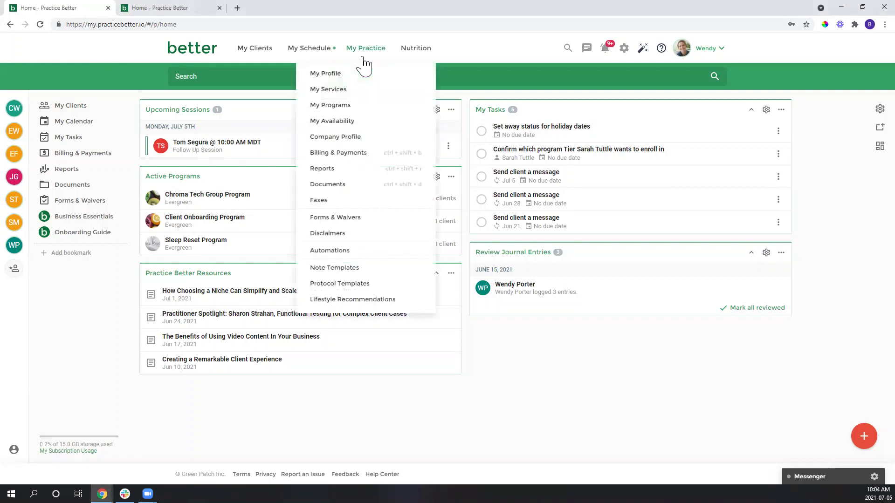
{"action": "left_click", "coordinate": [347, 218]}
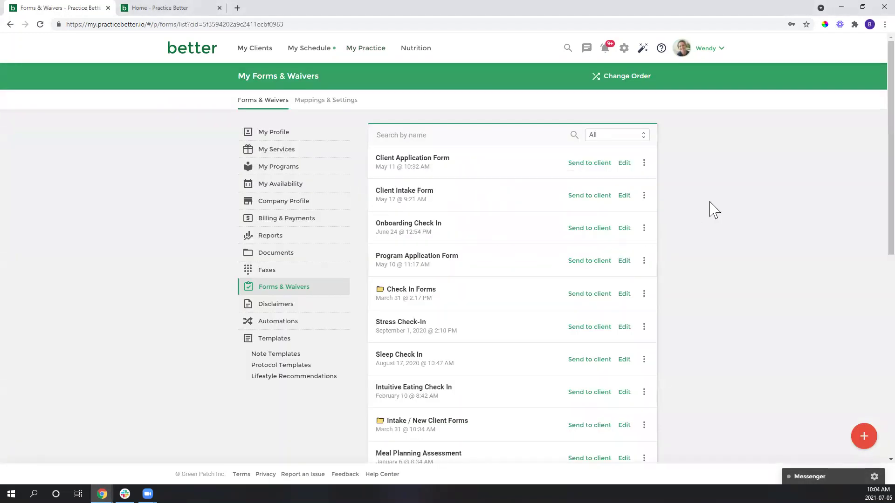
{"action": "middle_click", "coordinate": [713, 212]}
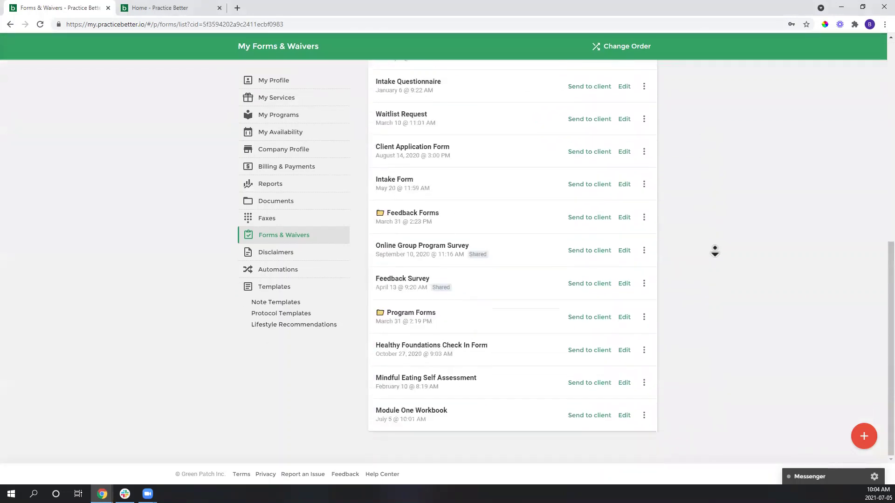
{"action": "middle_click", "coordinate": [714, 252]}
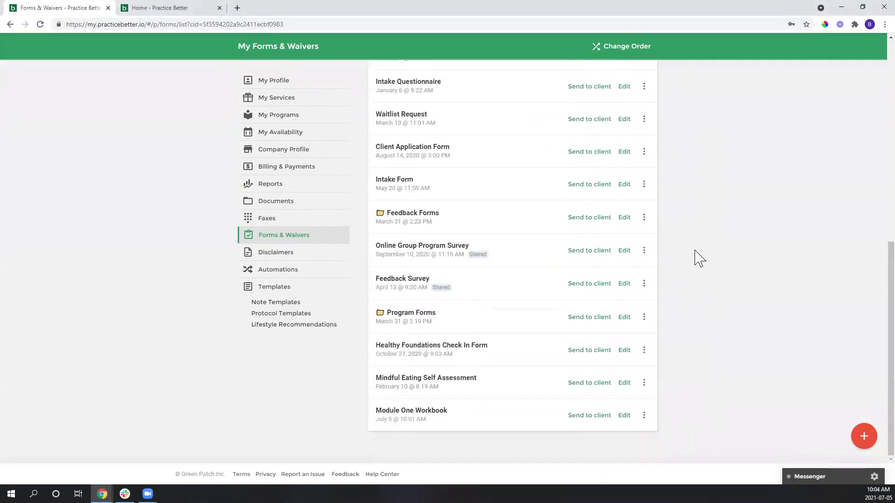
Open the Module One Workbook form and scroll through its reflection questions, including the intuitive eating confidence checklist
{"action": "left_click", "coordinate": [426, 420]}
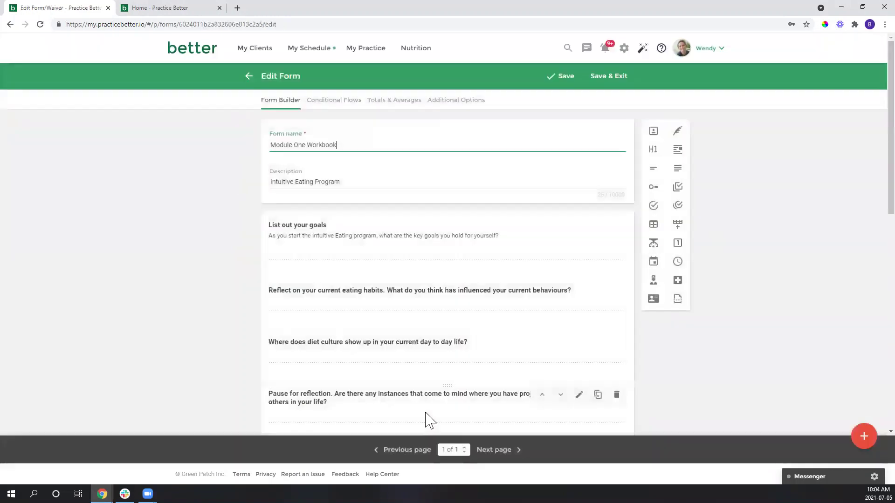
{"action": "scroll", "coordinate": [448, 356], "scroll_direction": "down", "scroll_amount": 1}
{"action": "scroll", "coordinate": [373, 256], "scroll_direction": "up", "scroll_amount": 1}
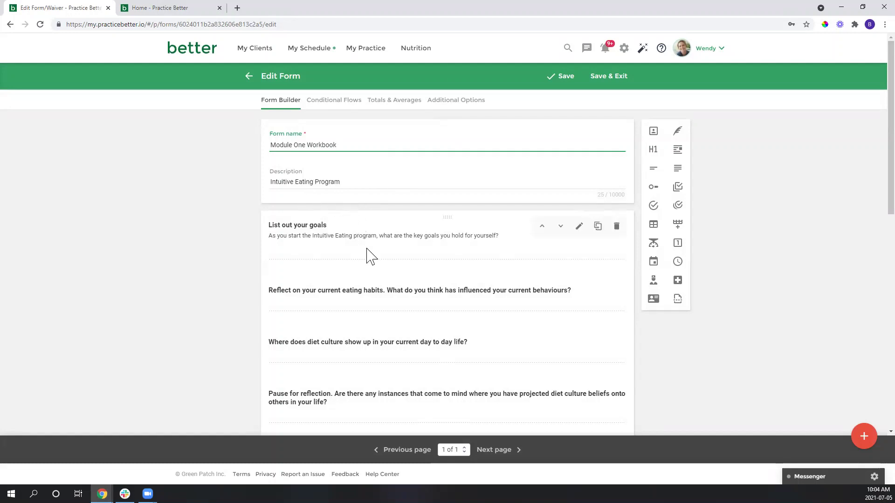
{"action": "scroll", "coordinate": [368, 256], "scroll_direction": "down", "scroll_amount": 2}
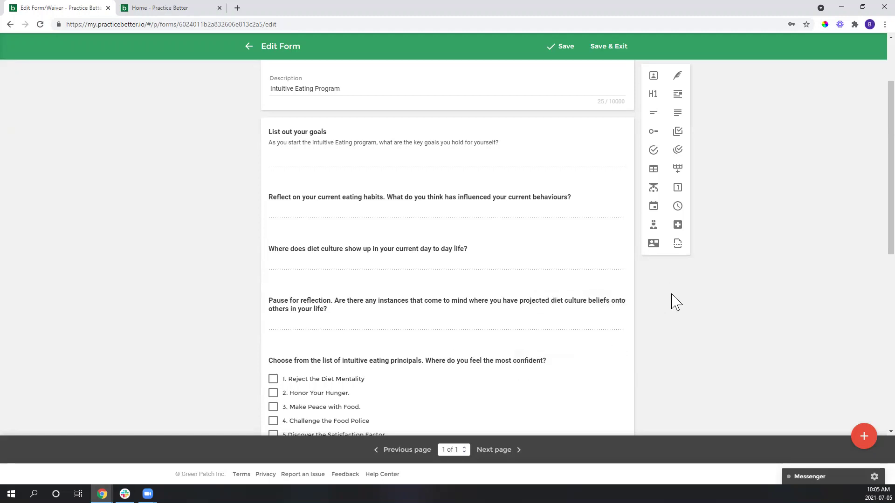
{"action": "scroll", "coordinate": [699, 186], "scroll_direction": "up", "scroll_amount": 1}
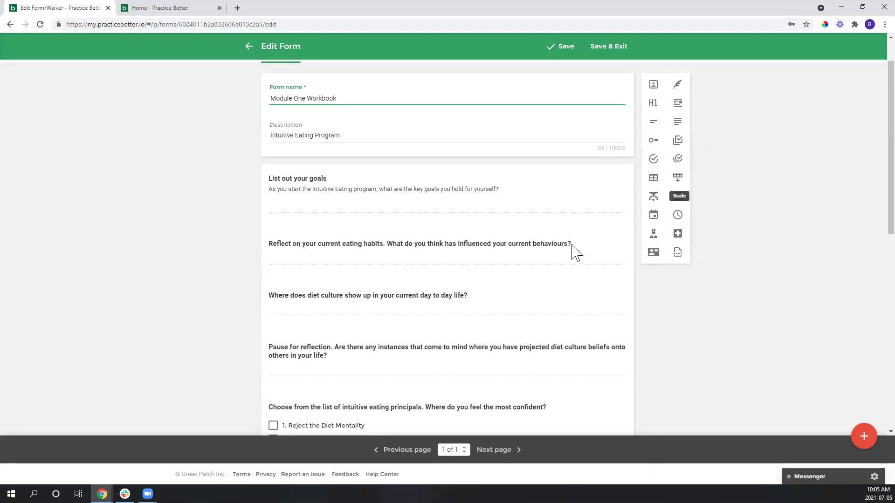
{"action": "scroll", "coordinate": [433, 268], "scroll_direction": "down", "scroll_amount": 1}
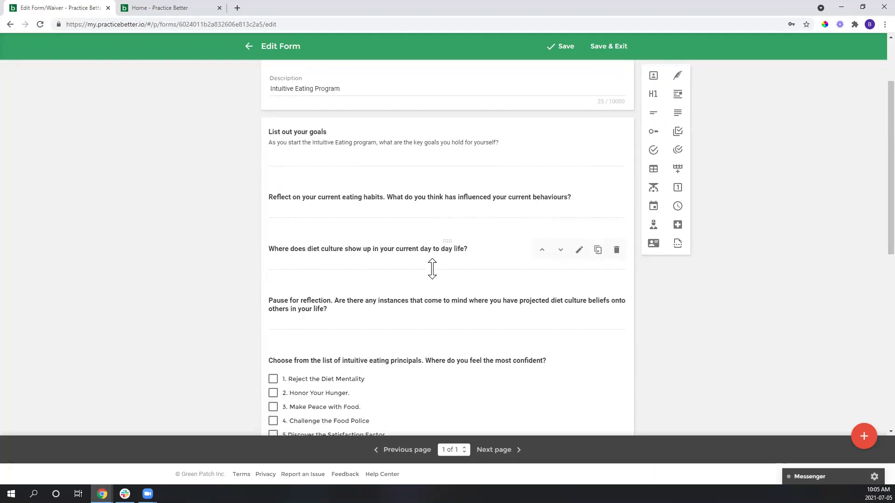
{"action": "scroll", "coordinate": [355, 298], "scroll_direction": "down", "scroll_amount": 5}
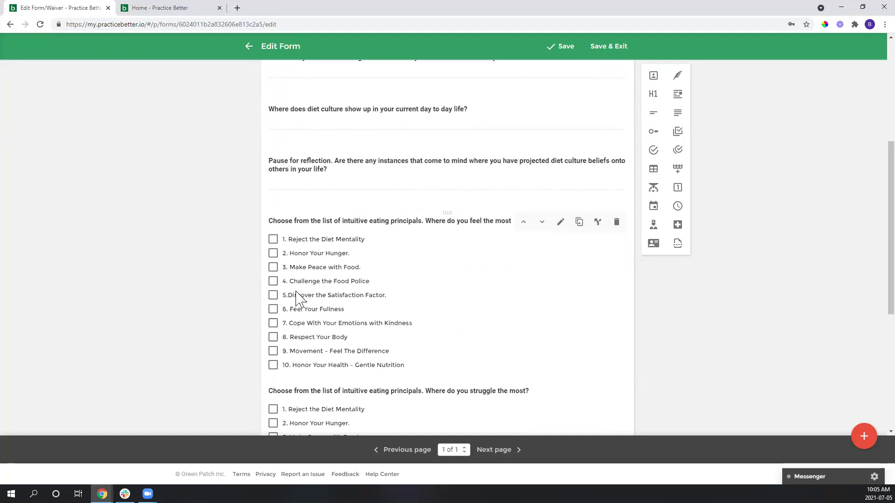
{"action": "scroll", "coordinate": [338, 296], "scroll_direction": "down", "scroll_amount": 4}
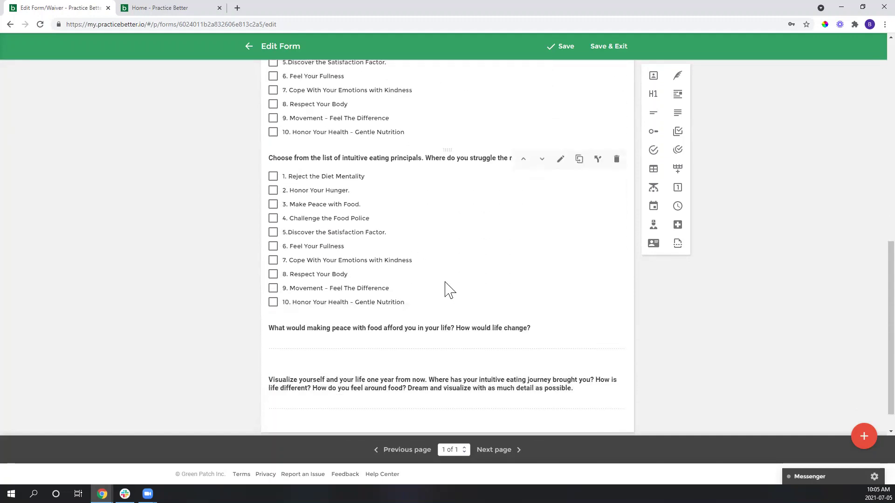
{"action": "scroll", "coordinate": [531, 233], "scroll_direction": "up", "scroll_amount": 1}
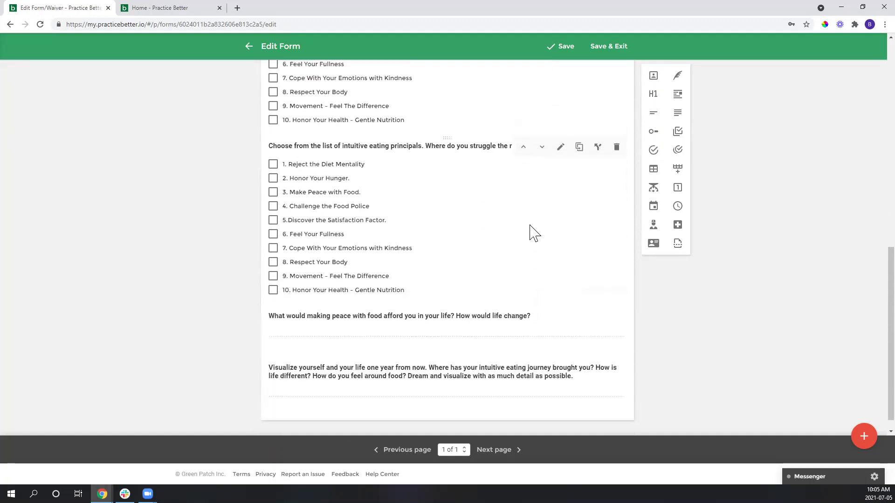
{"action": "scroll", "coordinate": [525, 287], "scroll_direction": "up", "scroll_amount": 5}
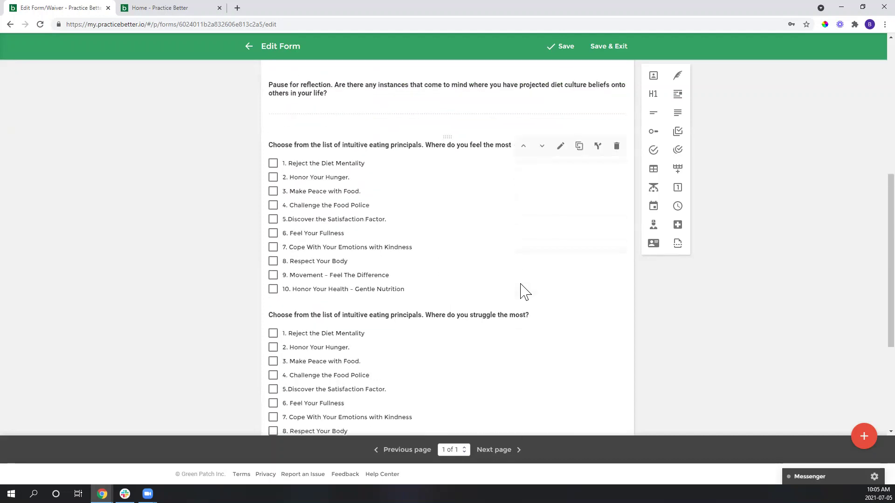
{"action": "scroll", "coordinate": [525, 292], "scroll_direction": "up", "scroll_amount": 2}
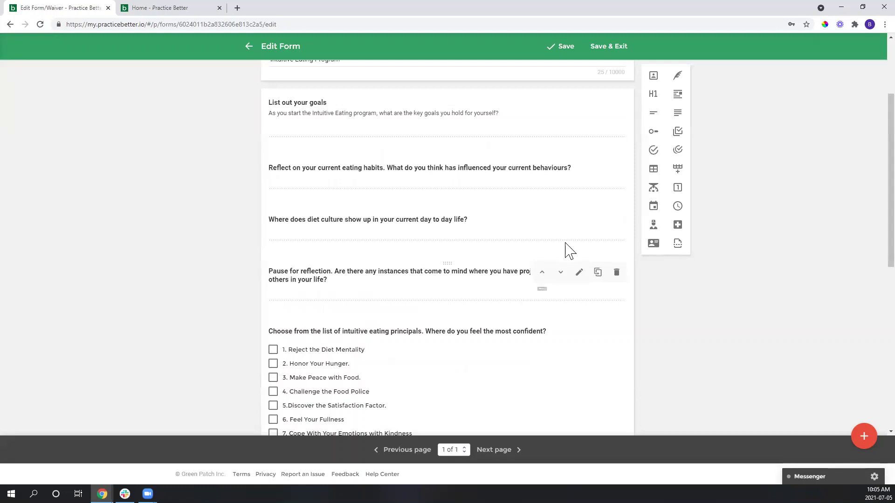
{"action": "scroll", "coordinate": [579, 259], "scroll_direction": "up", "scroll_amount": 2}
{"action": "scroll", "coordinate": [576, 263], "scroll_direction": "up", "scroll_amount": 2}
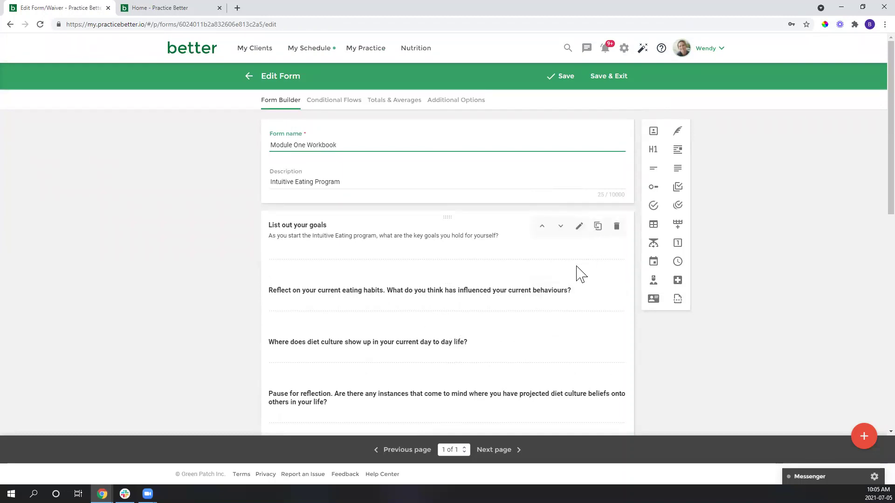
Save and exit the workbook form, then go to My Programs under My Practice
{"action": "left_click", "coordinate": [608, 83]}
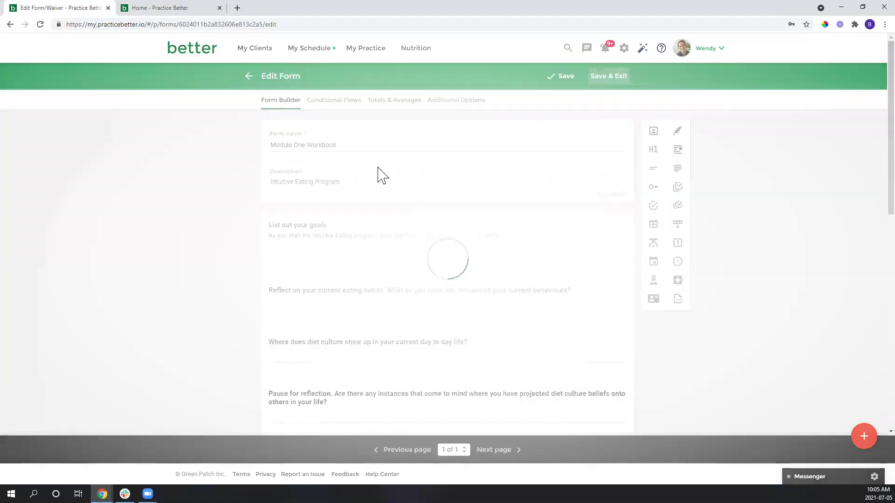
{"action": "left_click", "coordinate": [360, 52]}
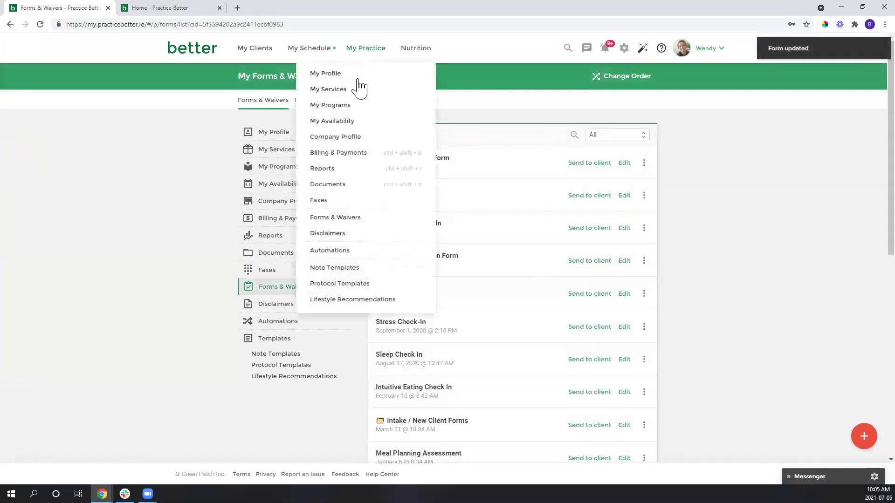
{"action": "left_click", "coordinate": [354, 106]}
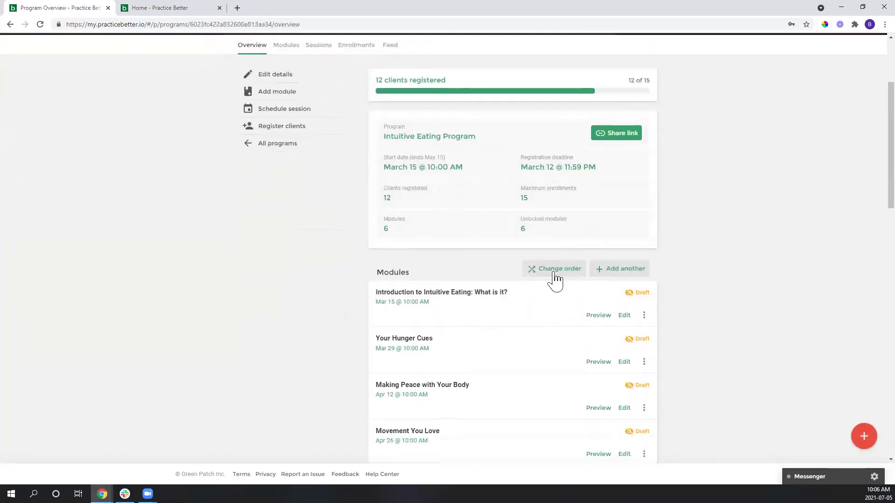
Edit the Introduction to Intuitive Eating module and view its attached forms and worksheets
{"action": "left_click", "coordinate": [624, 317]}
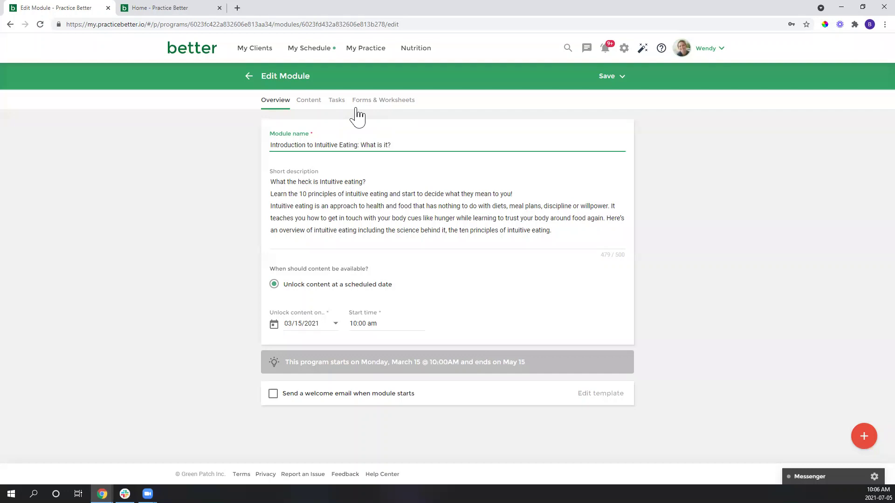
{"action": "left_click", "coordinate": [390, 109]}
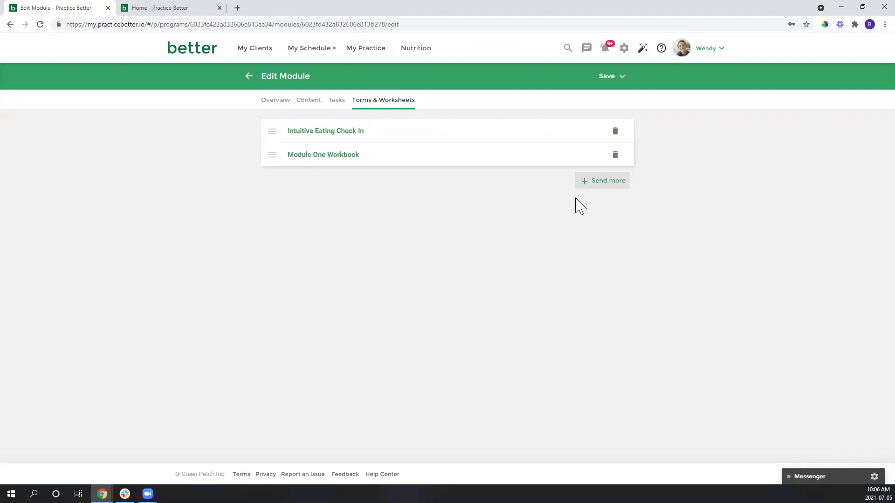
{"action": "left_click", "coordinate": [586, 186]}
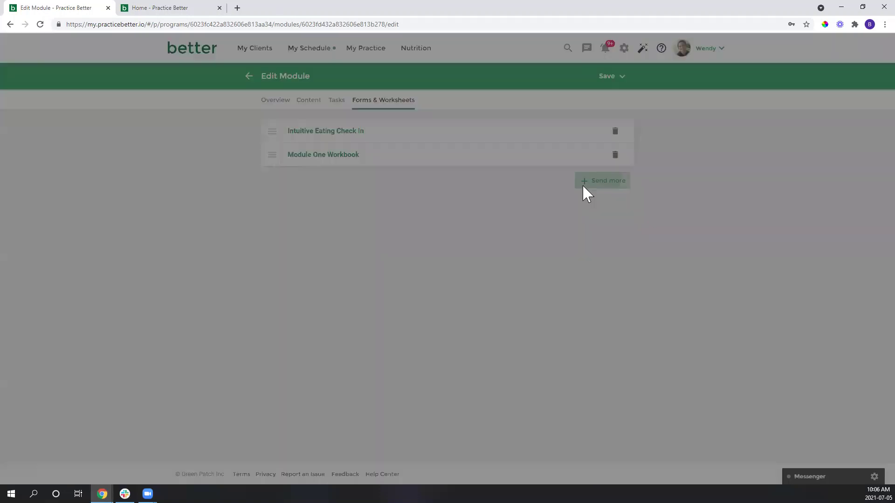
{"action": "left_click", "coordinate": [544, 259]}
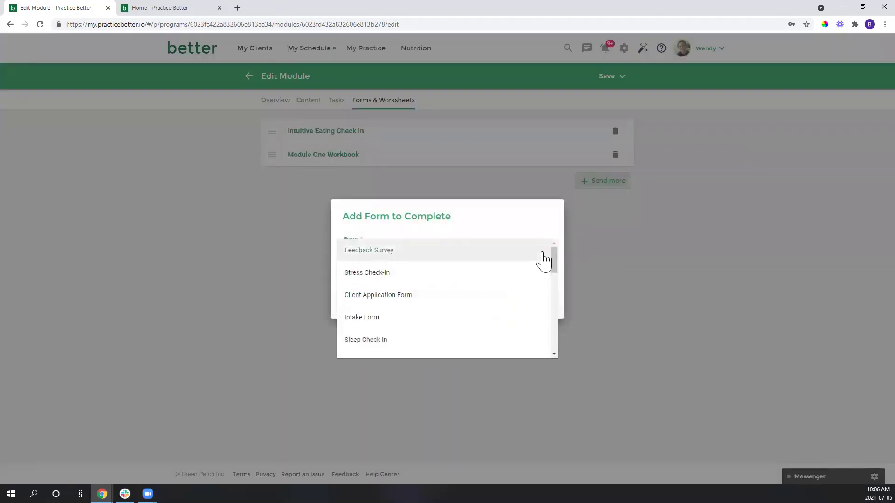
{"action": "scroll", "coordinate": [544, 262], "scroll_direction": "down", "scroll_amount": 5}
{"action": "scroll", "coordinate": [540, 251], "scroll_direction": "up", "scroll_amount": 6}
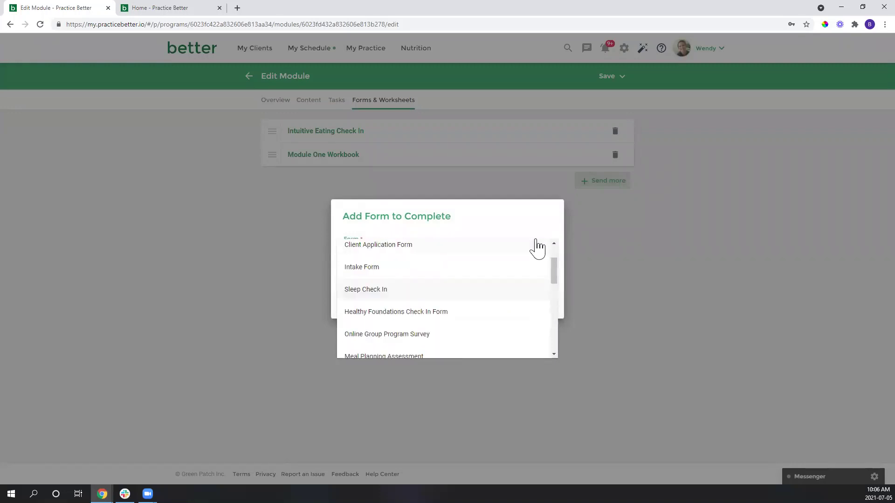
{"action": "left_click", "coordinate": [517, 250]}
{"action": "left_click", "coordinate": [485, 307]}
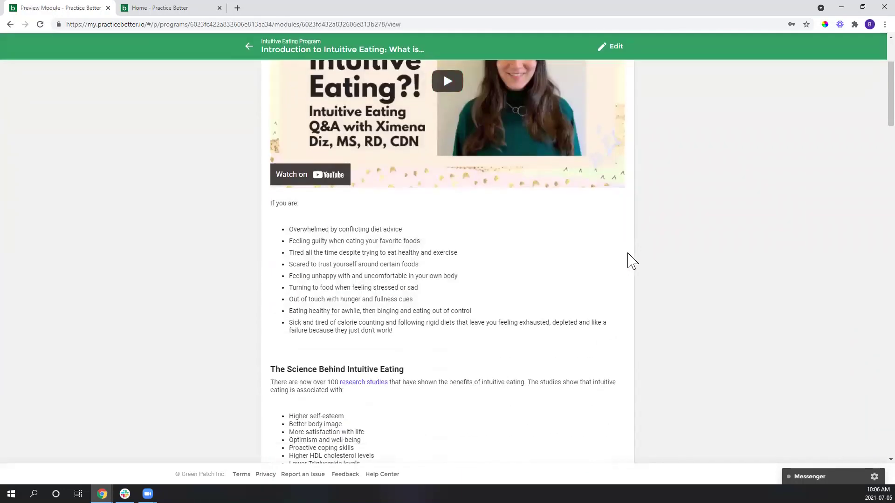
{"action": "scroll", "coordinate": [620, 286], "scroll_direction": "down", "scroll_amount": 20}
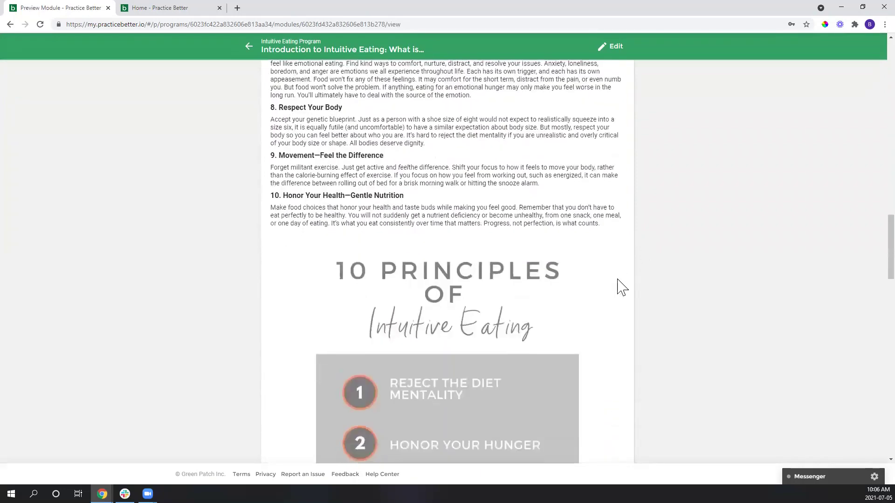
{"action": "scroll", "coordinate": [604, 311], "scroll_direction": "down", "scroll_amount": 5}
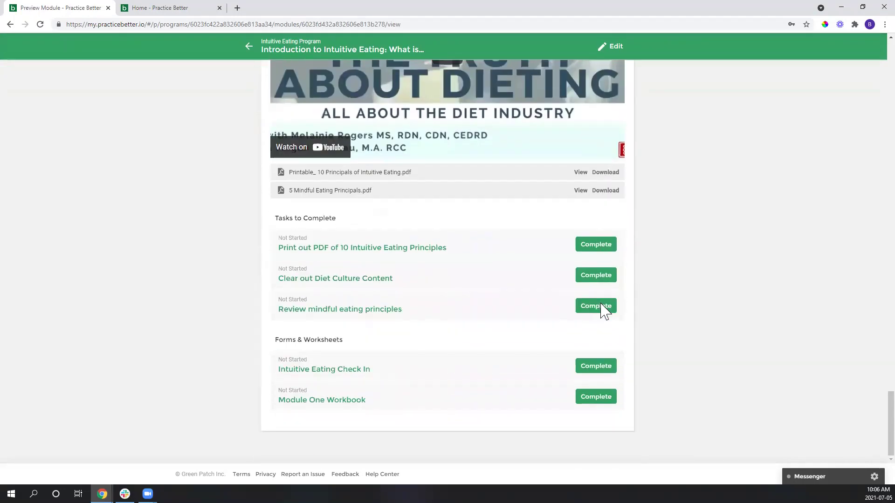